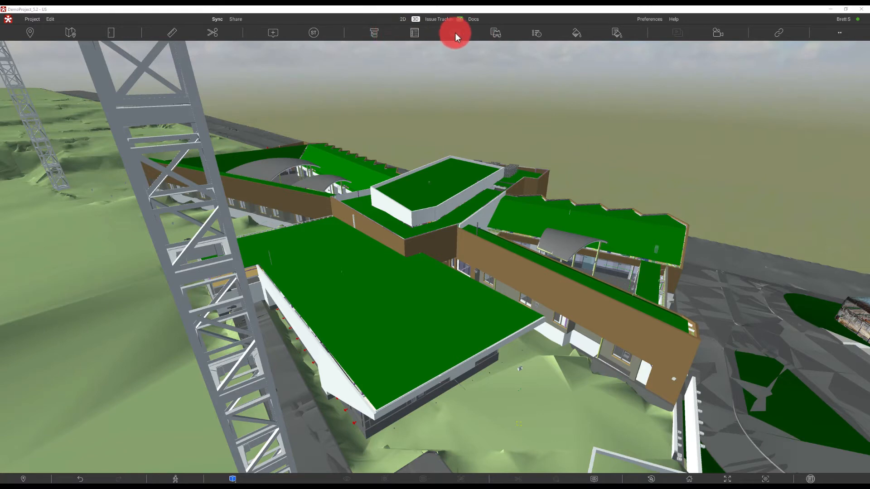
Step: Open the search sets and create a folder named Test inside the Levels folder
click(496, 32)
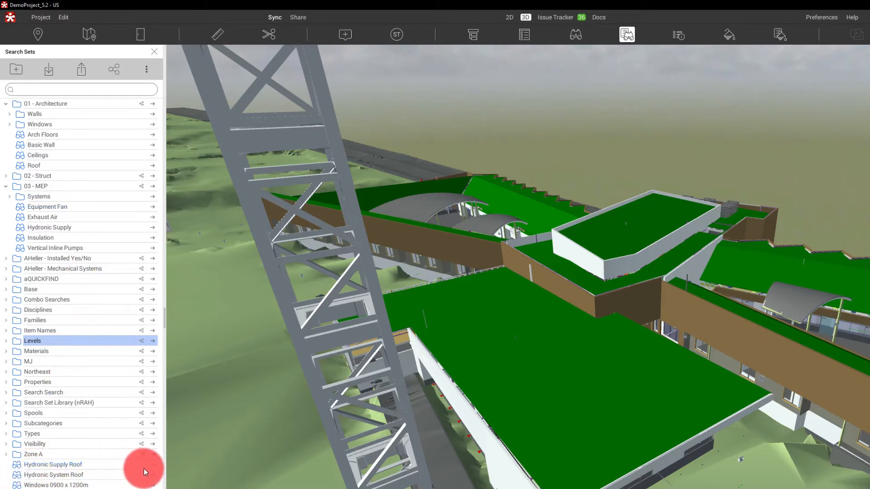
click(19, 70)
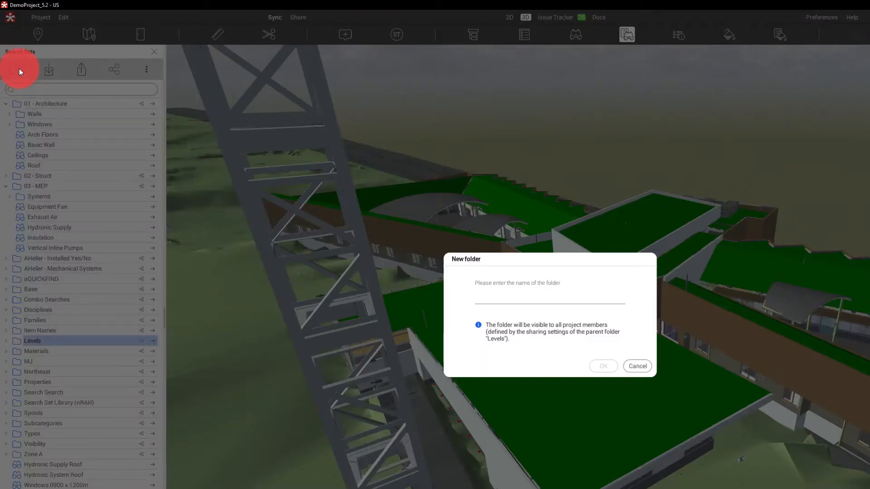
text(Test)
click(602, 366)
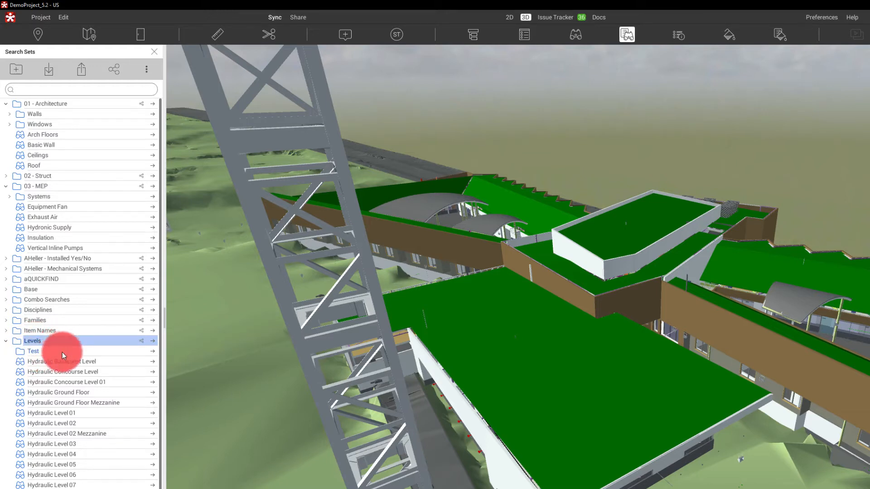
Step: Move the Test folder out of Levels to the top level, and the Windows 0900 x 1200m search set into the 01 - Architecture Windows folder
drag(62, 352, 53, 96)
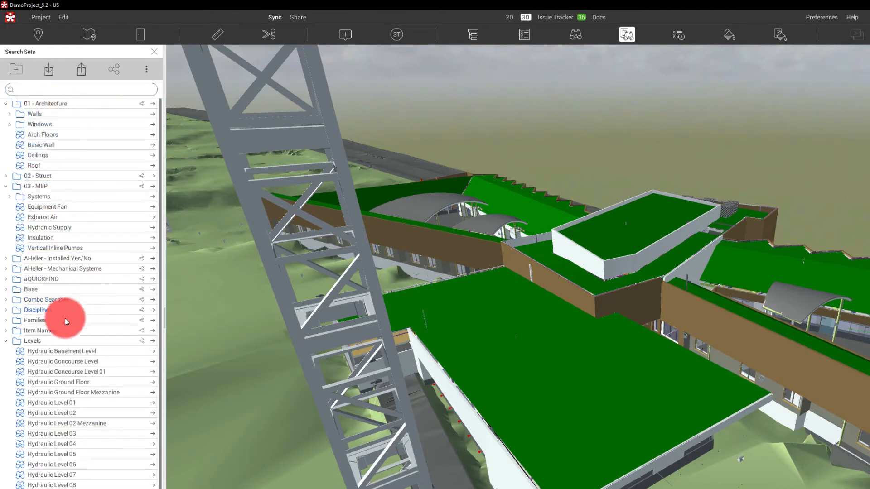
click(6, 341)
mouse_move(28, 434)
mouse_down()
mouse_move(44, 437)
mouse_move(22, 446)
mouse_up()
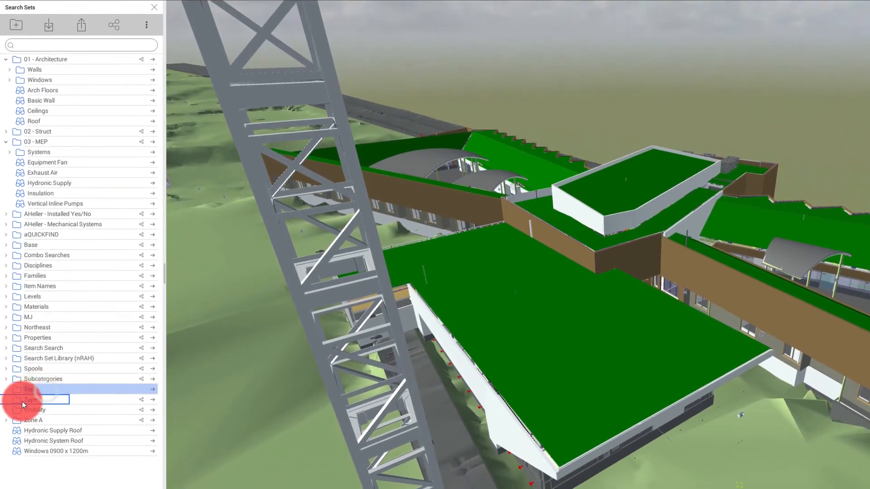
drag(23, 402, 64, 387)
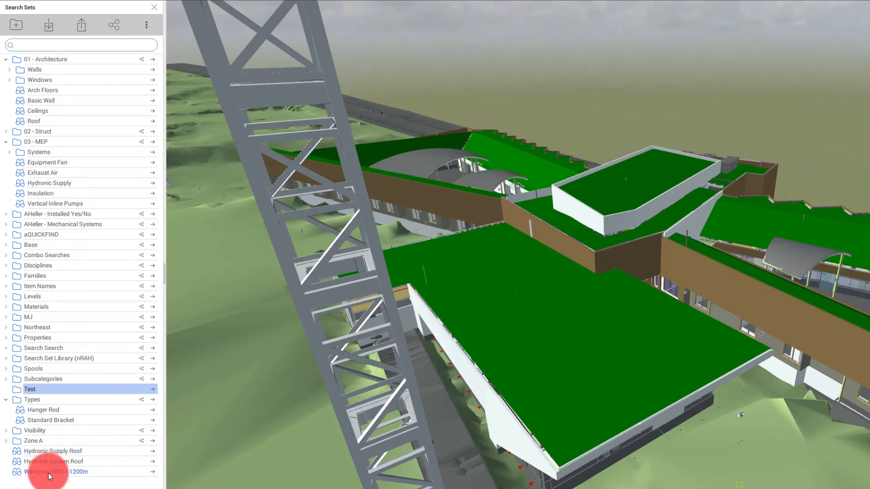
drag(58, 472, 65, 80)
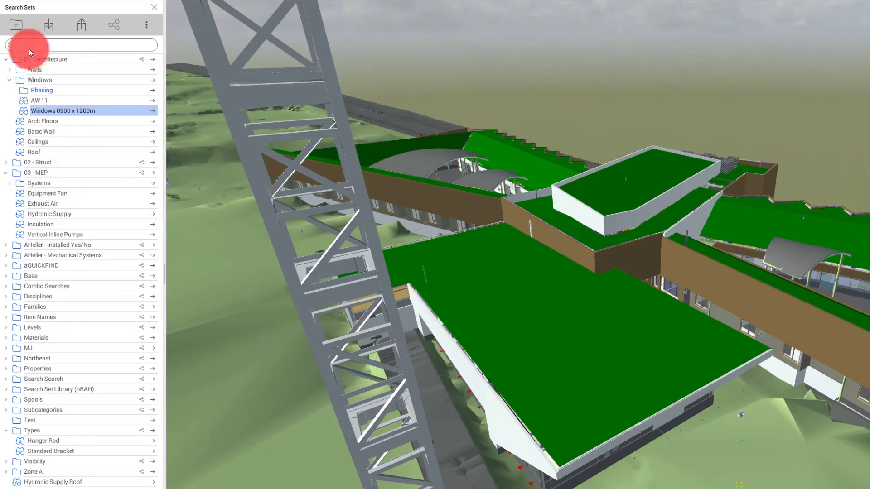
Step: Check the file dialogs for importing search sets and for exporting the Windows 0900 x 1200m search set
click(47, 25)
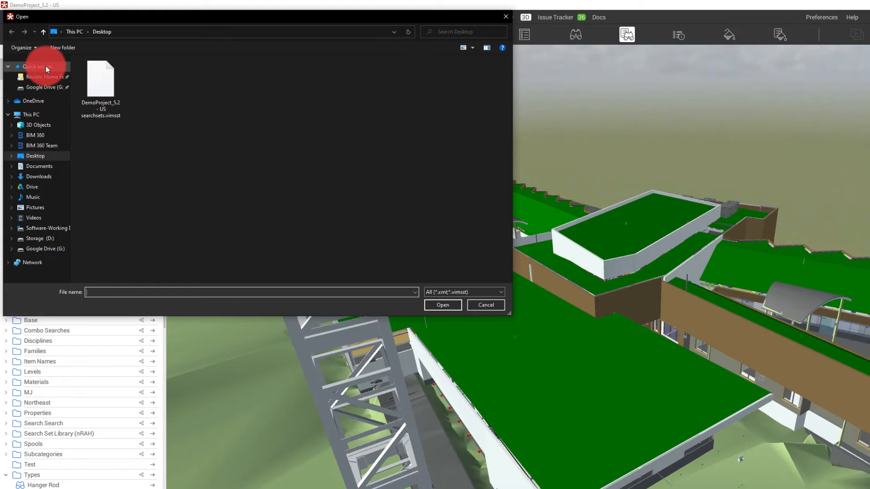
click(505, 17)
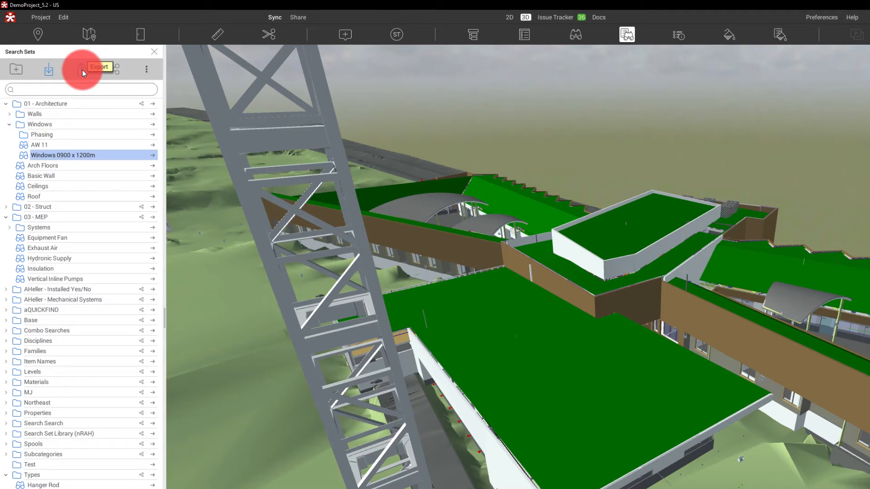
click(83, 70)
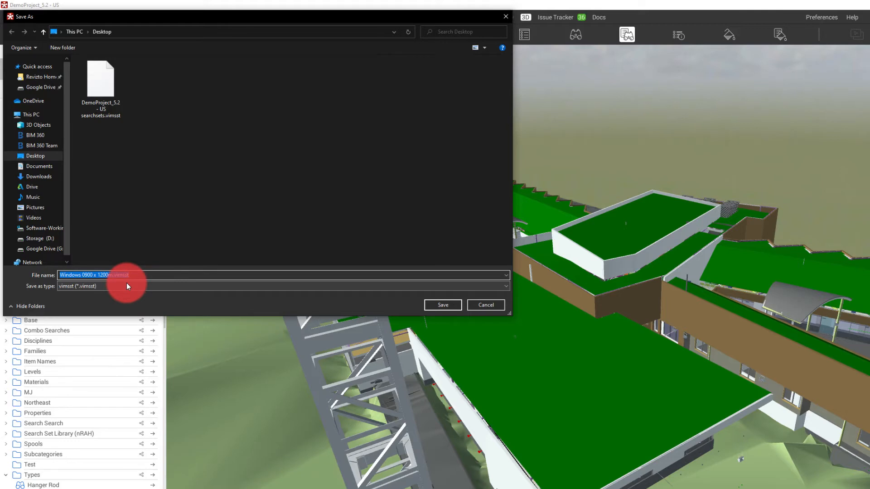
click(503, 19)
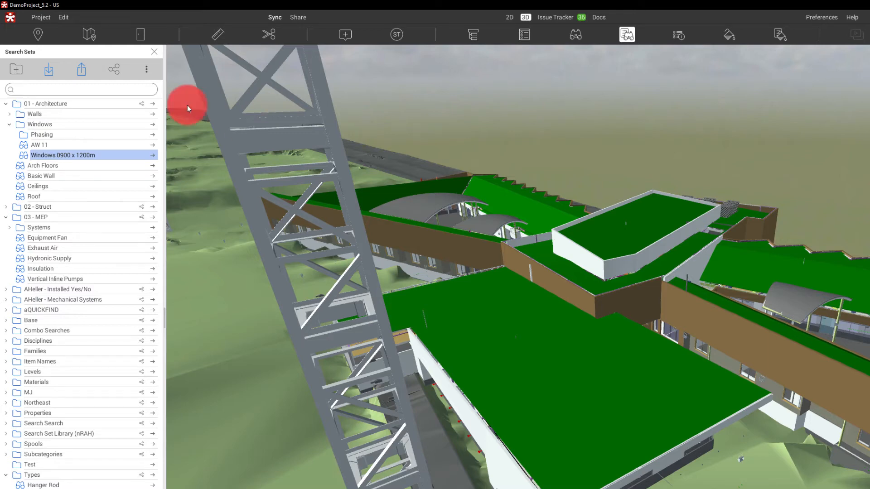
Step: Try to share the Test folder with the project members
click(112, 69)
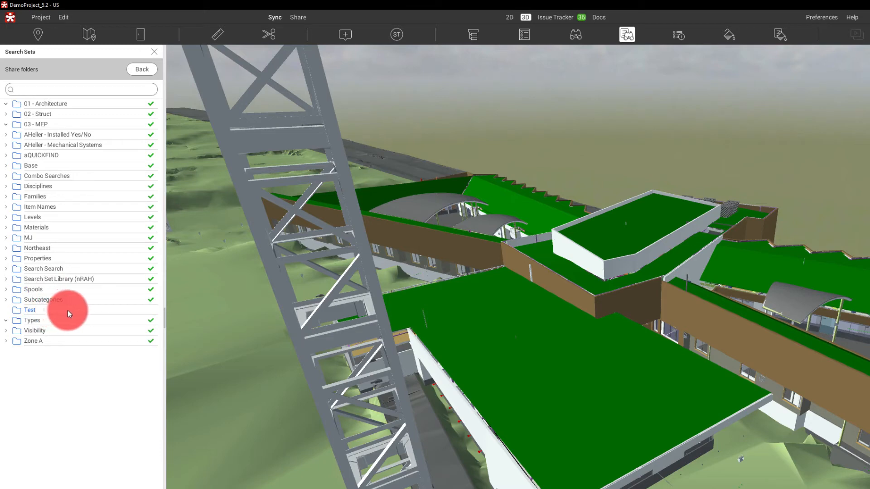
click(153, 310)
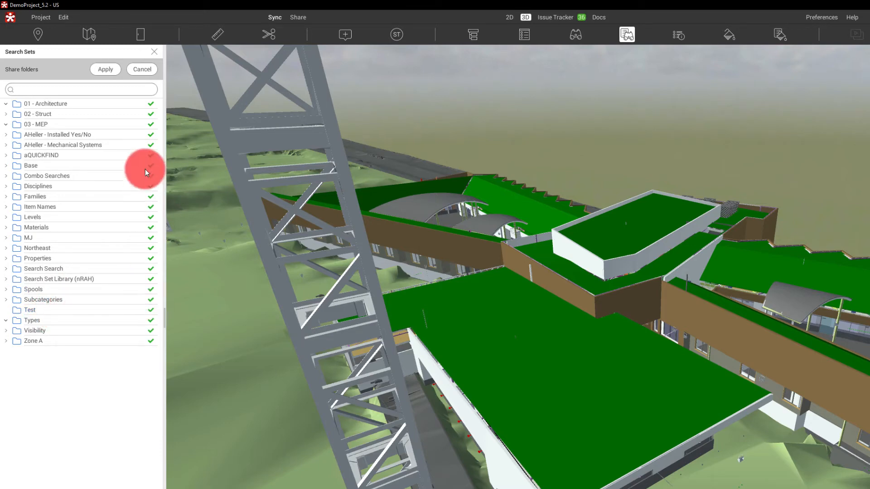
click(119, 66)
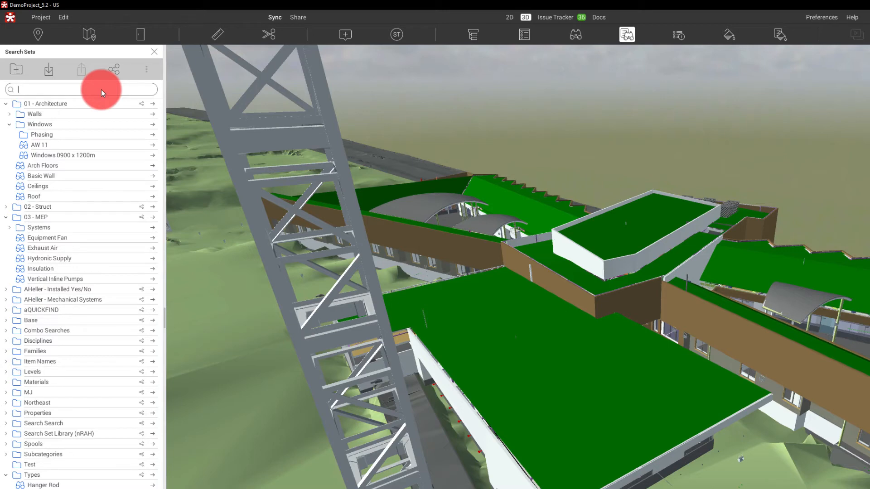
Step: Filter the search sets by Hydronic and select the objects of the Hydronic Supply set in 03 - MEP
text(Hydro)
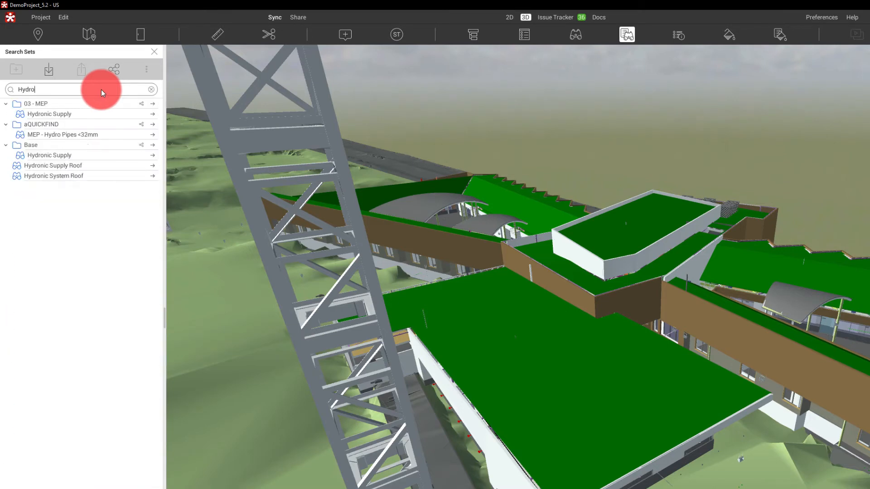
text(nic)
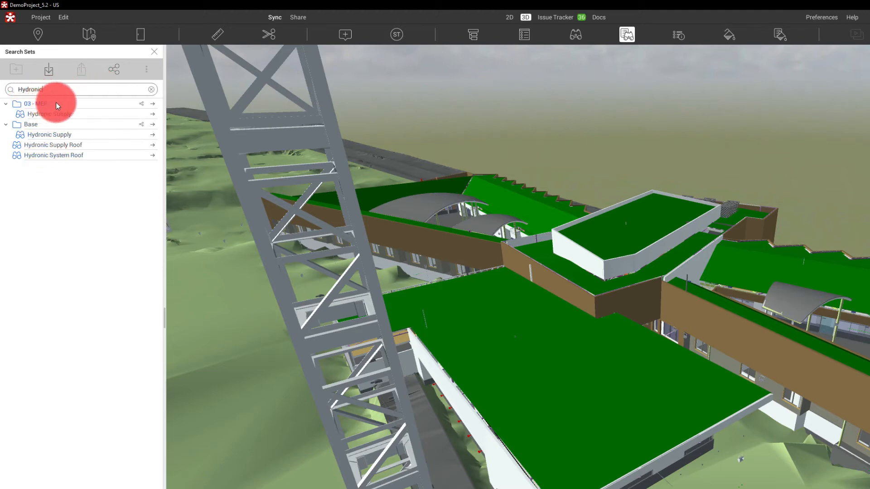
click(78, 116)
click(151, 115)
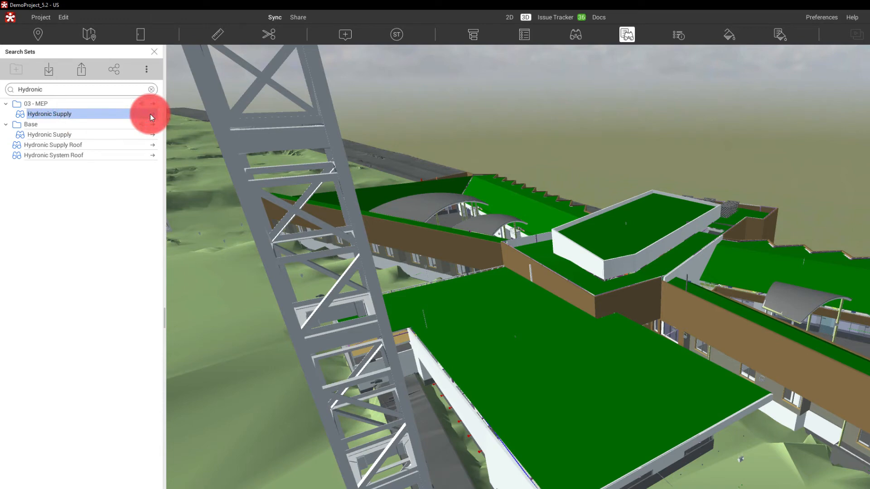
Step: View the property condition of the Hydronic Supply set in Find Objects and close it
right_click(150, 114)
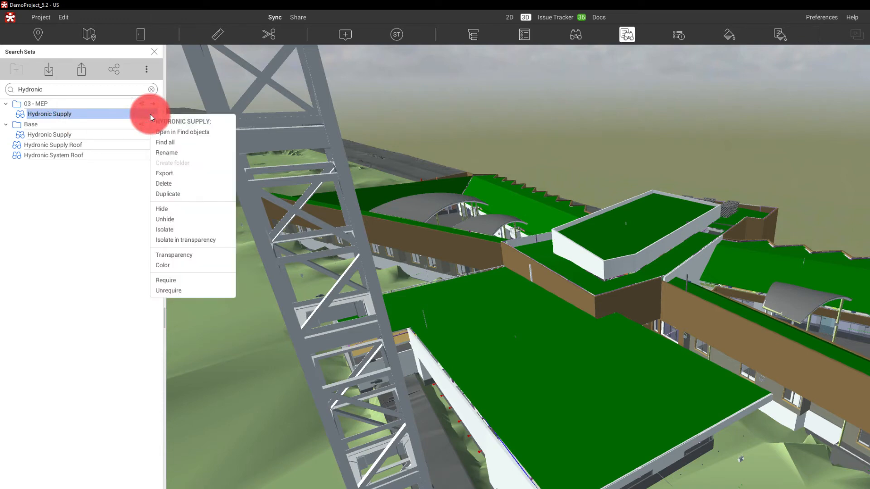
click(176, 134)
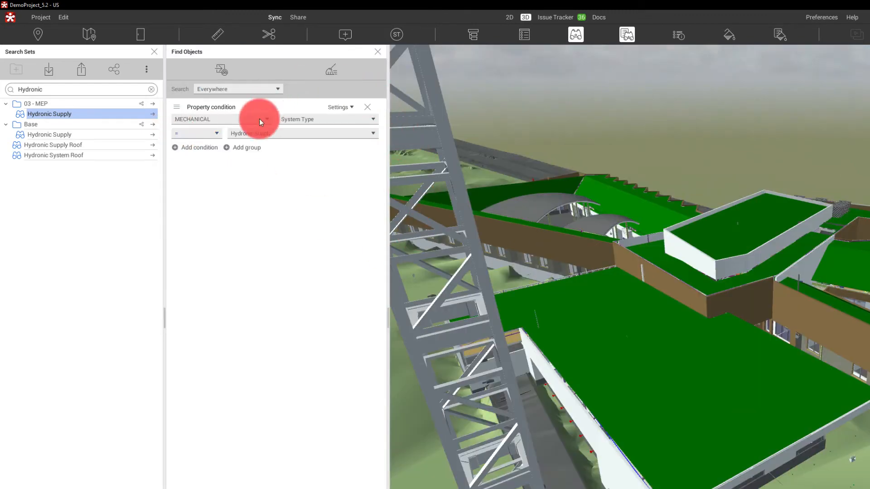
click(373, 53)
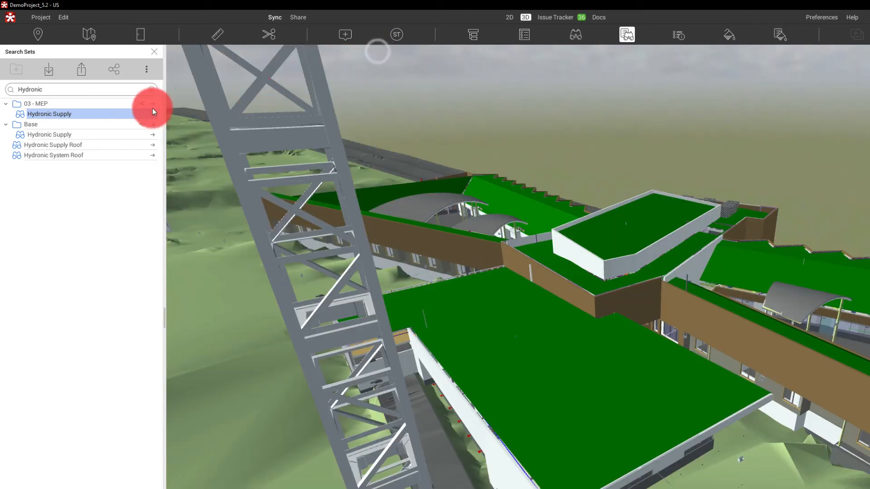
Step: Find all objects of the Hydronic Supply set and isolate them in the 3D model
right_click(133, 113)
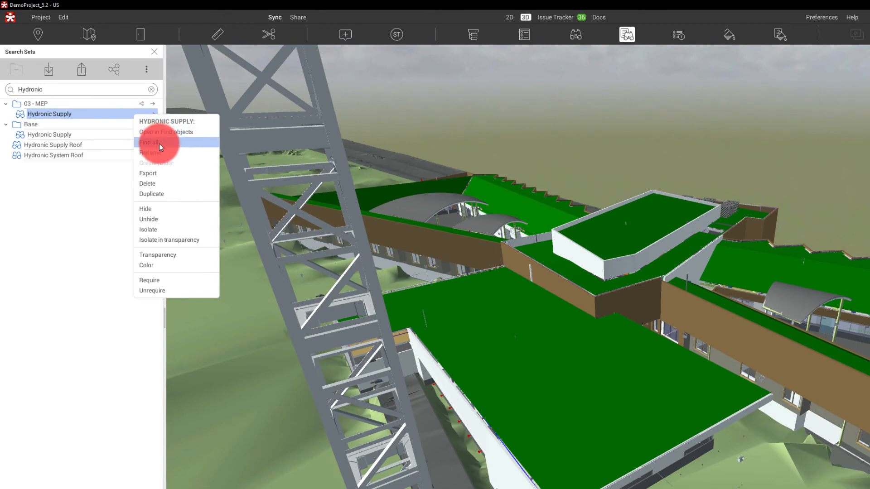
click(159, 144)
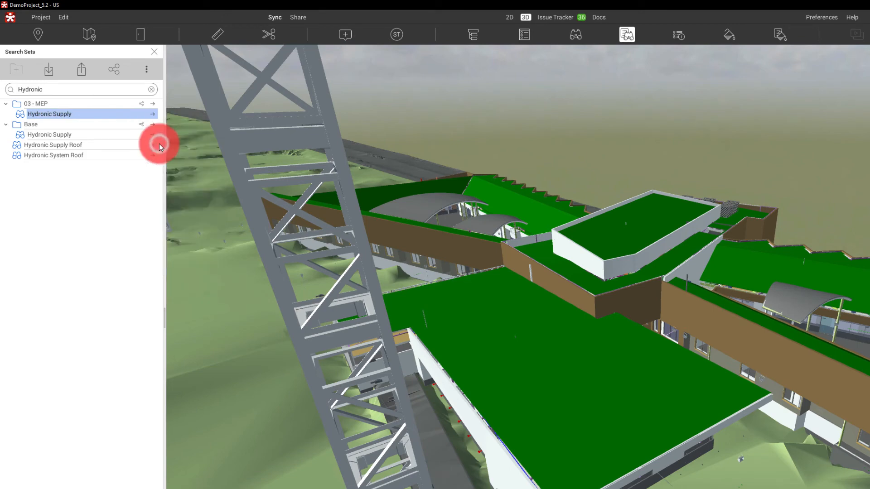
right_click(128, 113)
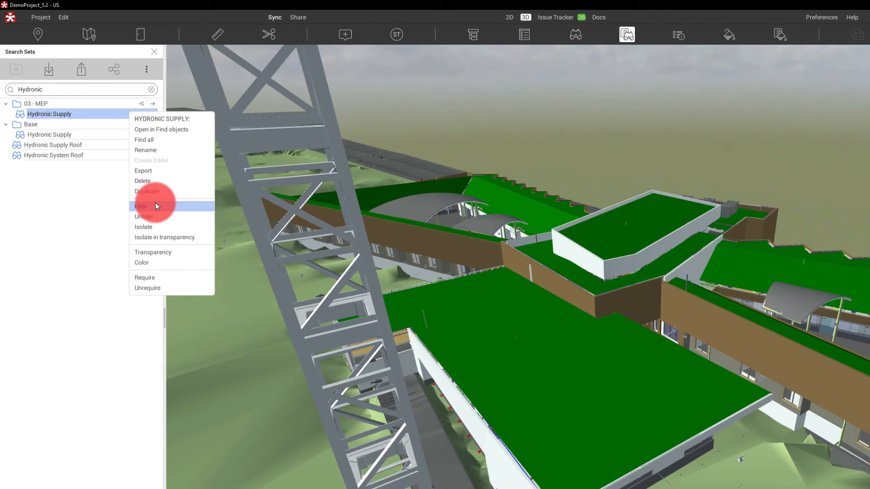
click(158, 227)
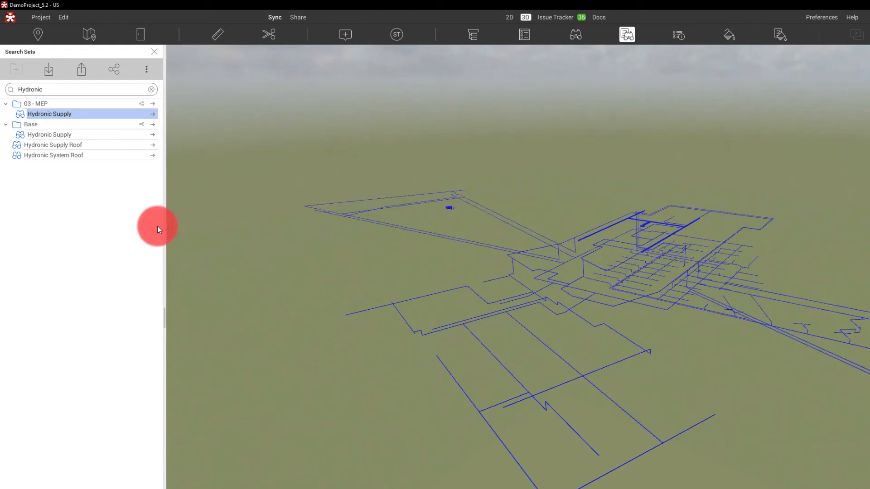
Step: Isolate the Hydronic Supply objects in transparency within the surrounding building
right_click(102, 115)
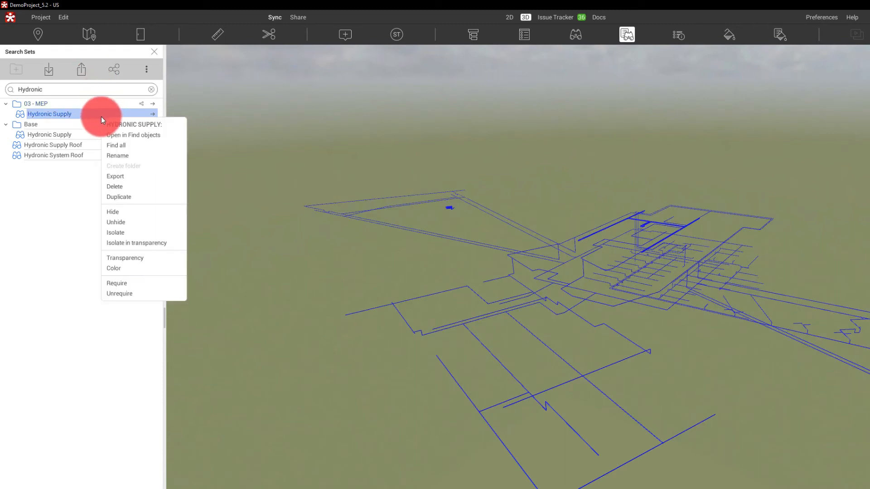
click(128, 242)
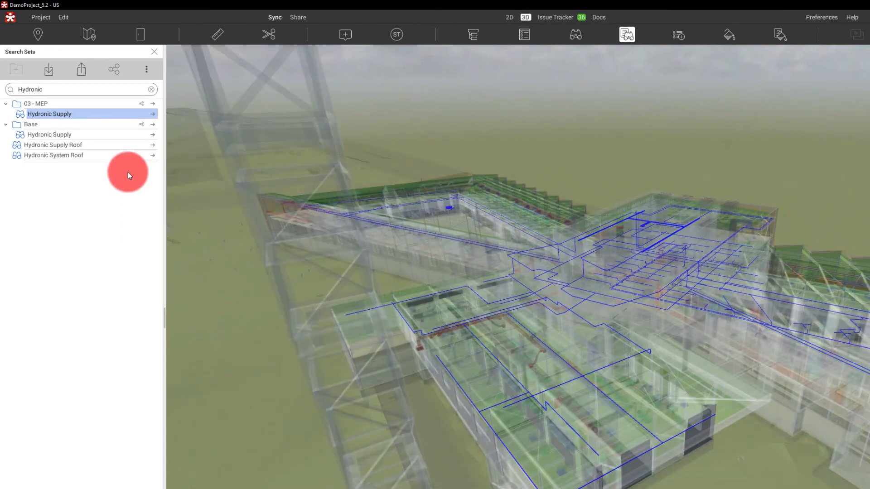
right_click(116, 112)
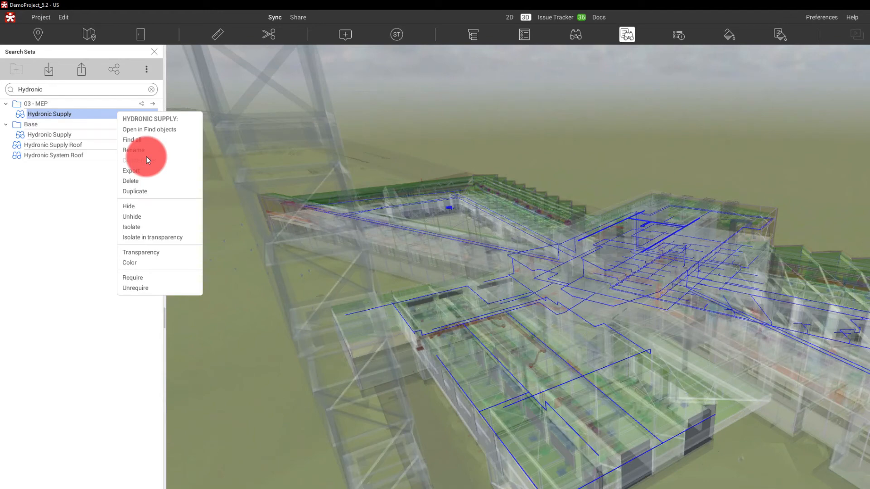
click(81, 206)
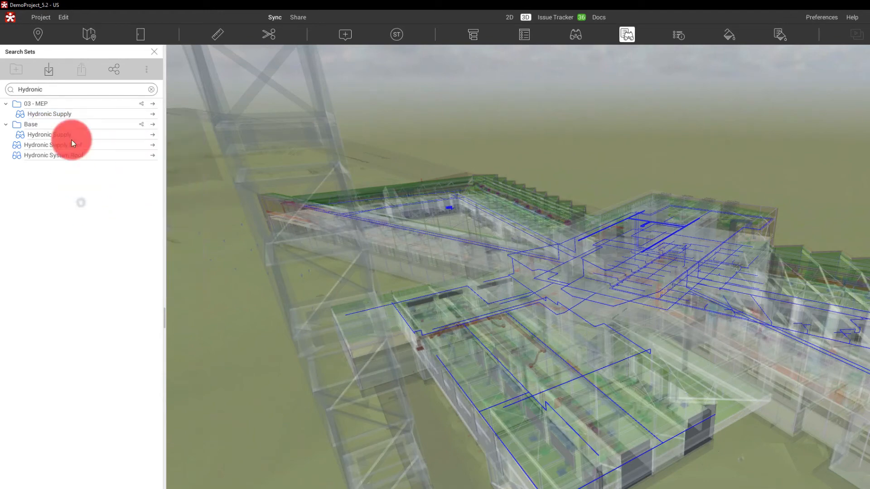
Step: Clear the search filter and list the objects of the Equipment Fan set from 03 - MEP in the Selection Inspector
click(152, 89)
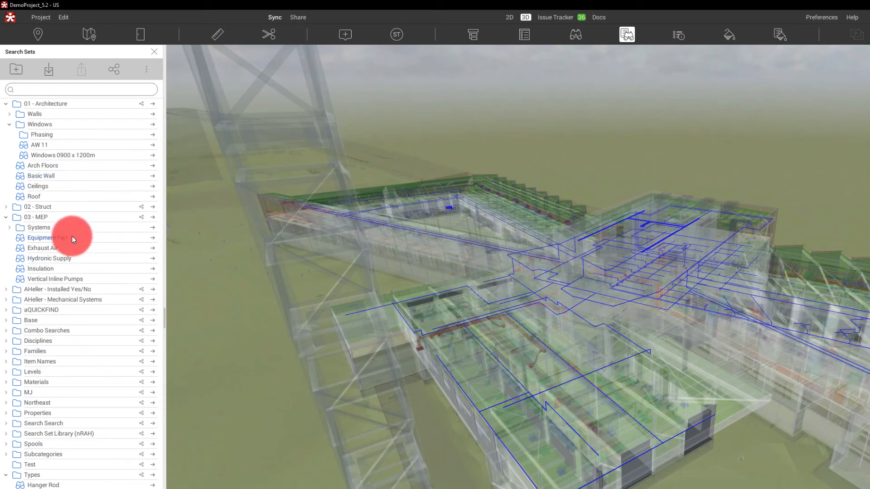
click(155, 238)
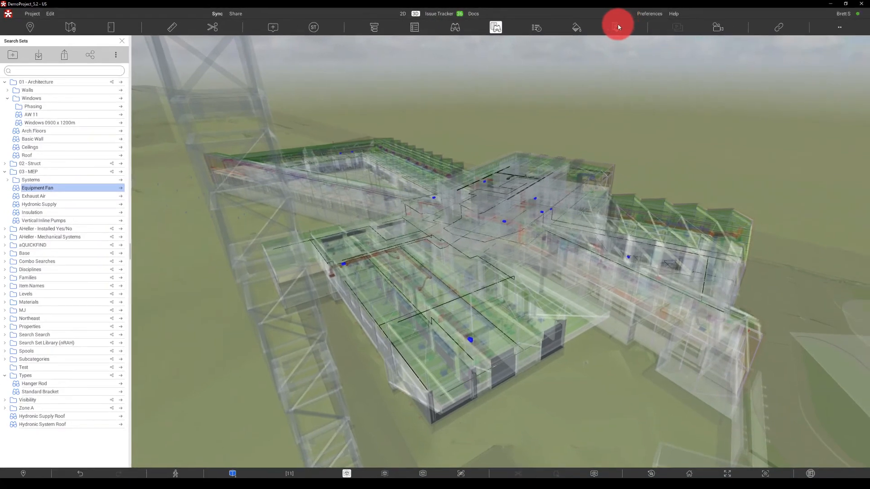
click(538, 28)
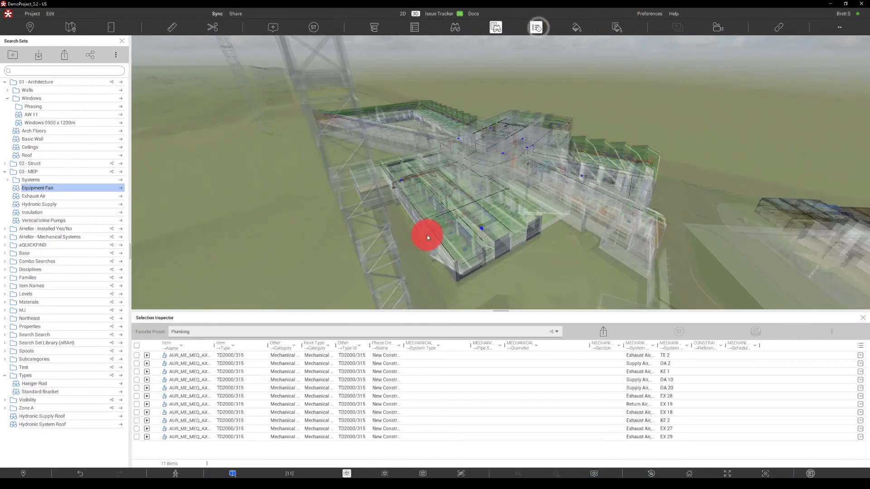
click(192, 423)
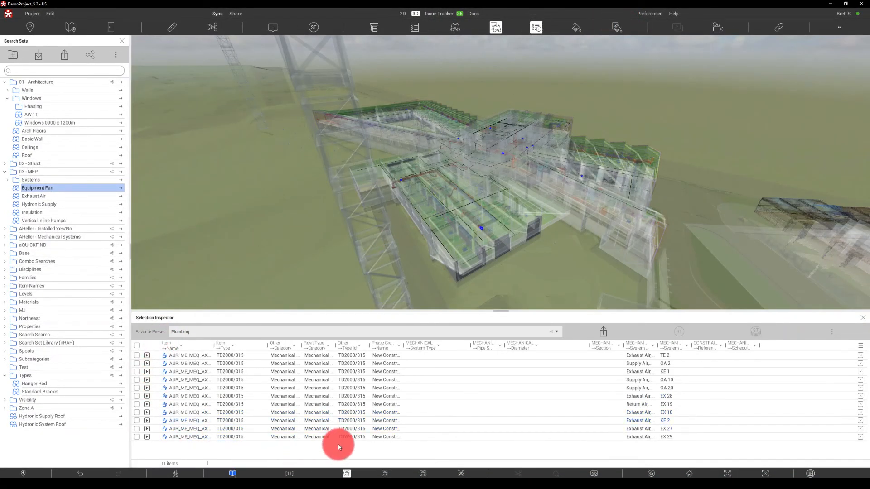
Step: Browse the favorite presets of the Selection Inspector and apply the New Duct preset to the Equipment Fan list
click(294, 332)
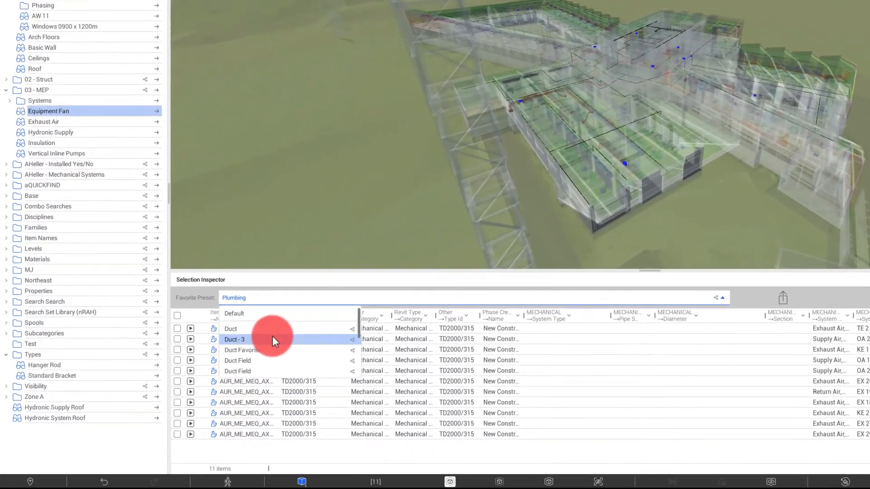
scroll(209, 365, down, 3)
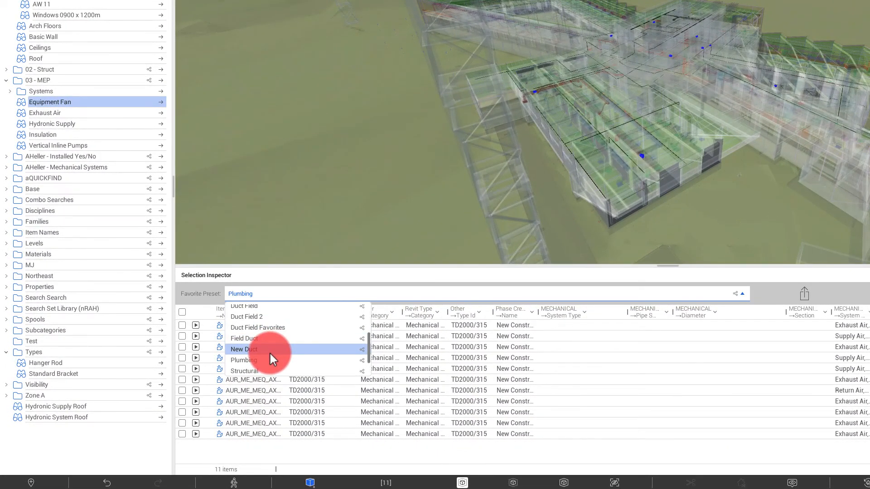
scroll(269, 352, down, 1)
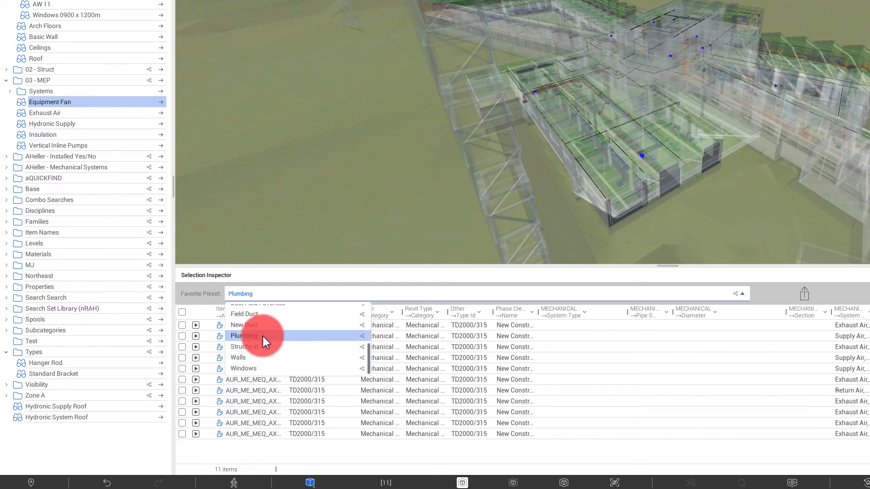
scroll(263, 344, up, 3)
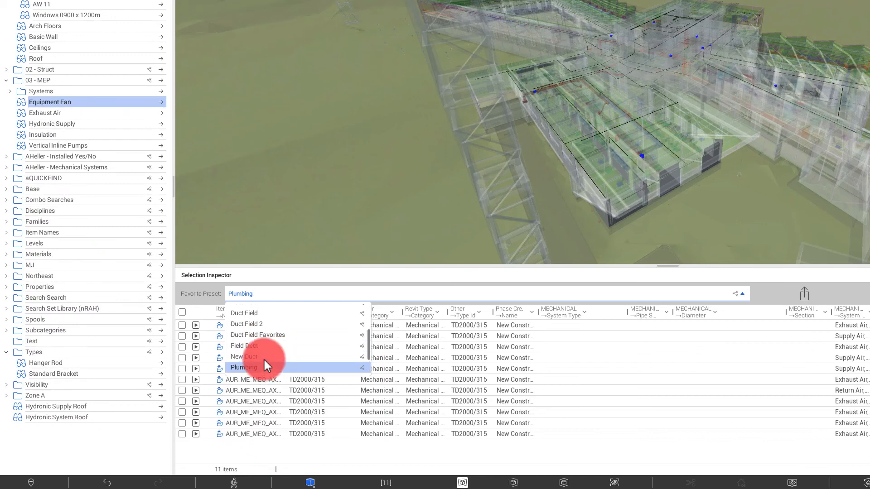
click(263, 357)
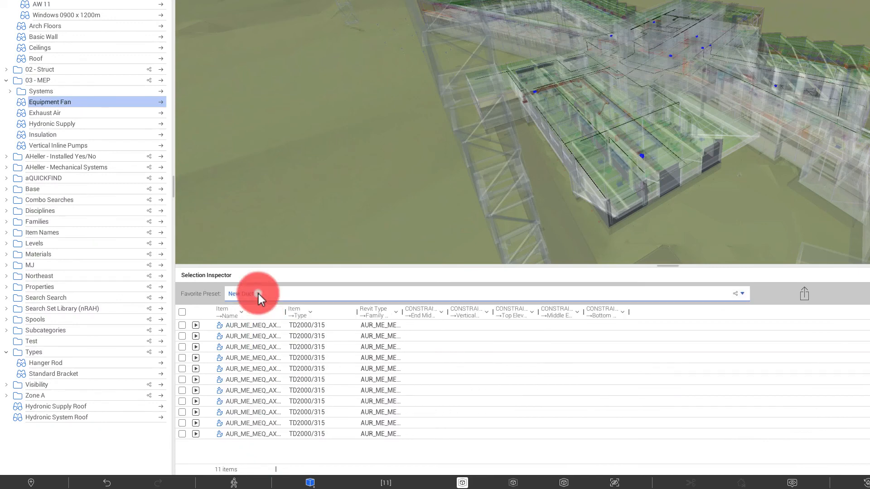
Step: Switch the Selection Inspector's favorite preset to Field Duct and from there to Duct Field Favorites
click(258, 295)
click(256, 346)
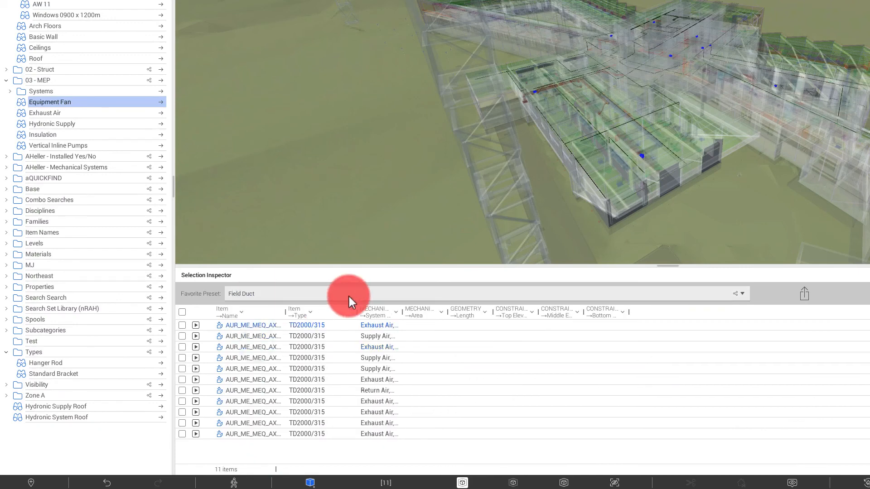
click(323, 296)
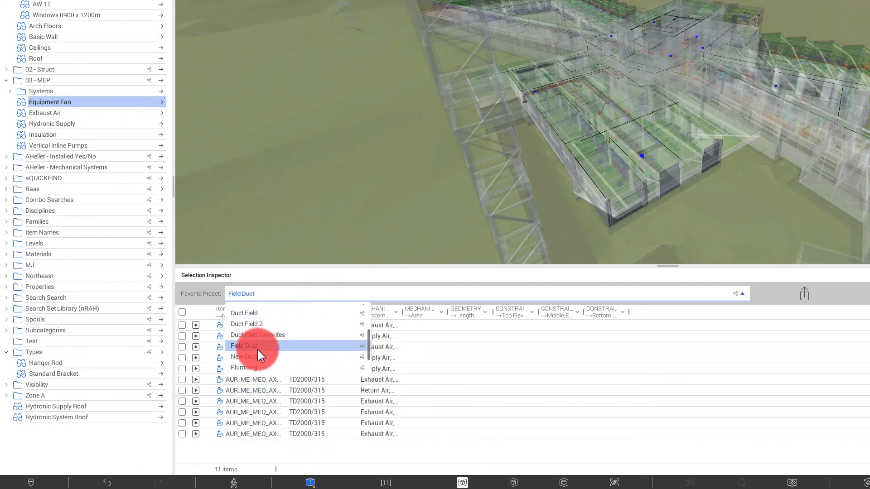
click(258, 334)
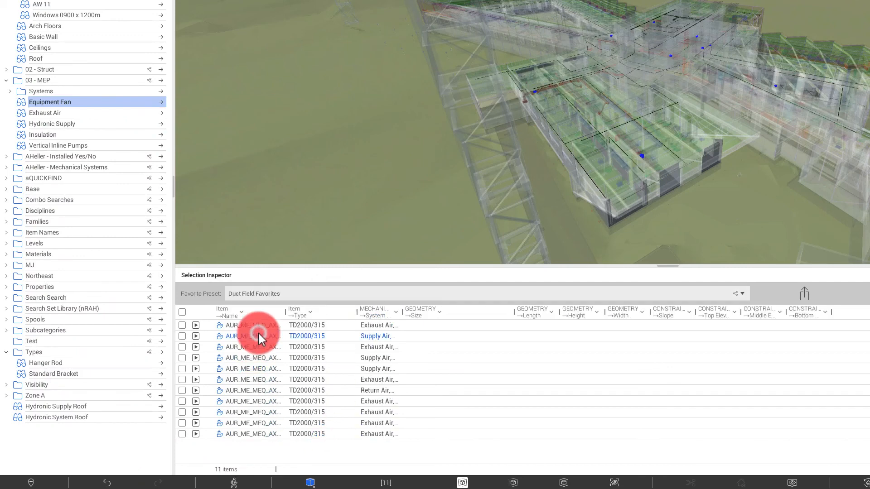
Step: Set the Selection Inspector's favorite preset to Default for the listed Equipment Fan objects
click(456, 294)
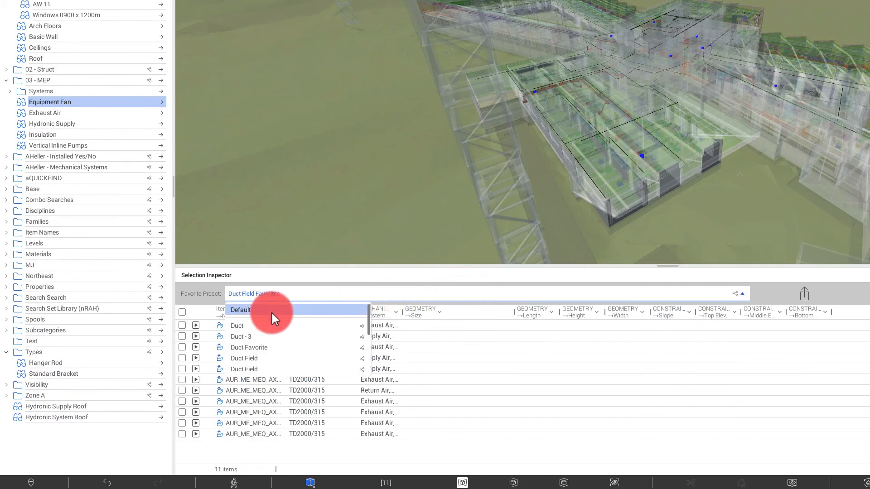
click(271, 311)
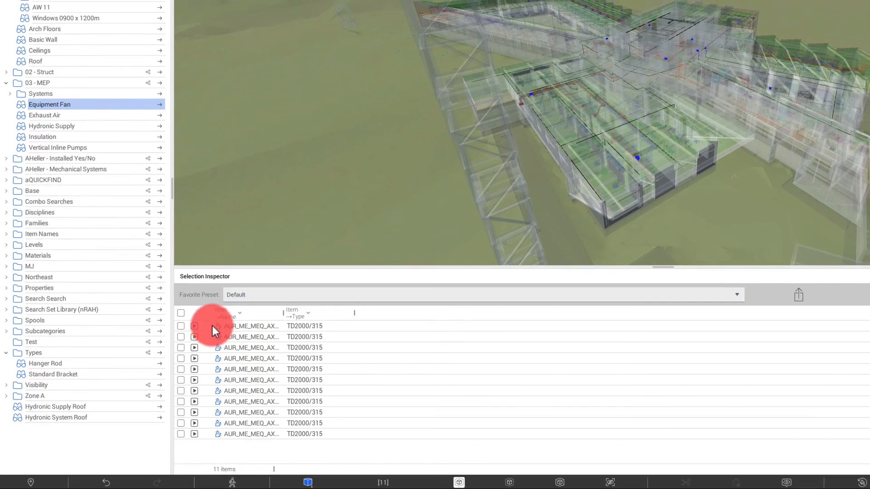